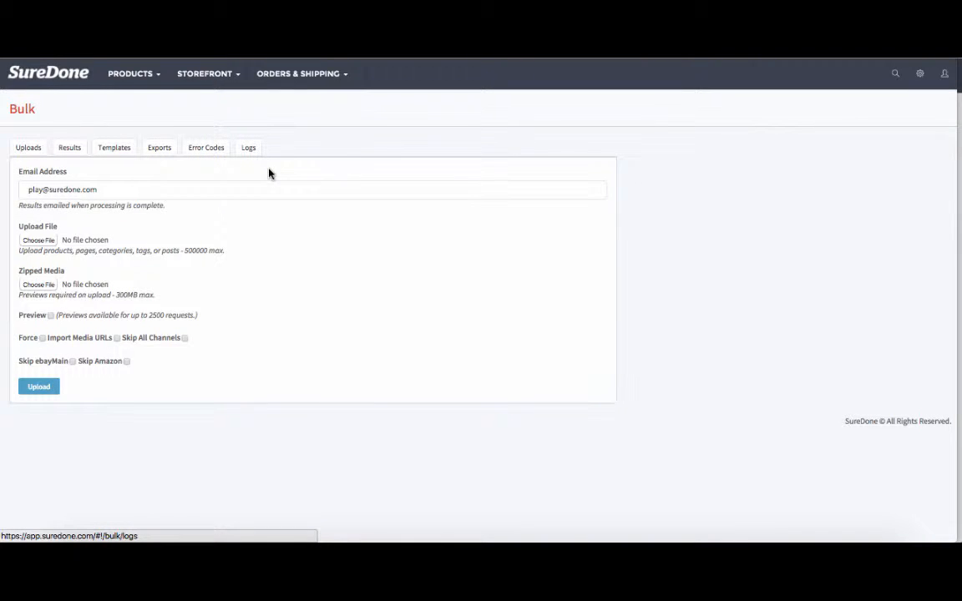
Review the bulk Results, Templates, Exports, Error Codes and Logs pages.
{"action": "left_click", "coordinate": [68, 150]}
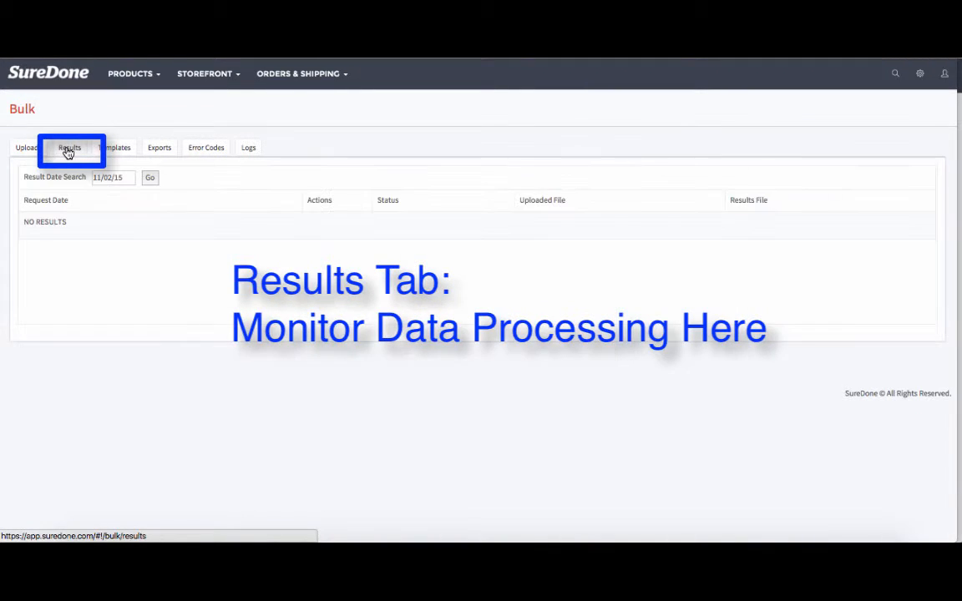
{"action": "left_click", "coordinate": [110, 152]}
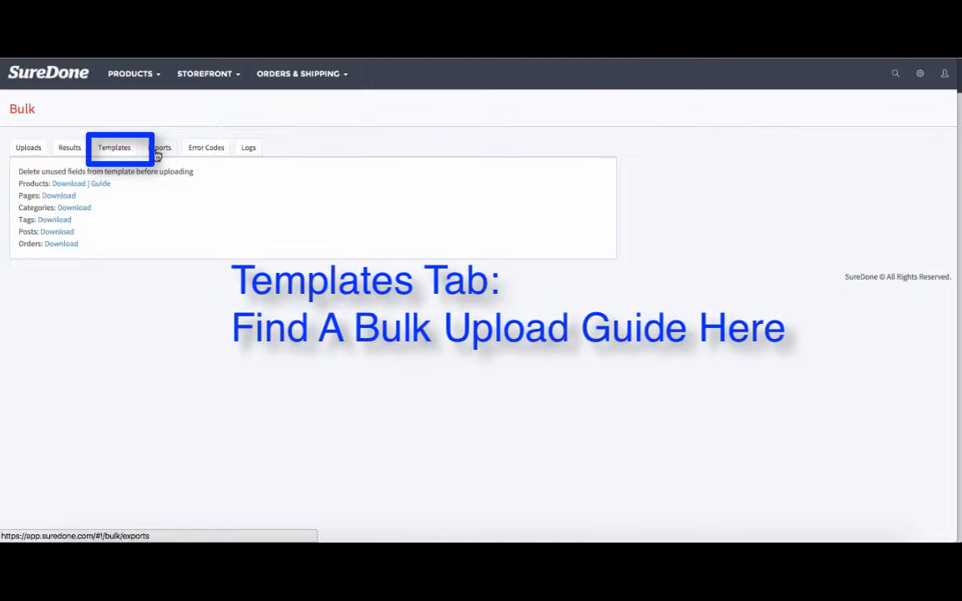
{"action": "left_click", "coordinate": [156, 154]}
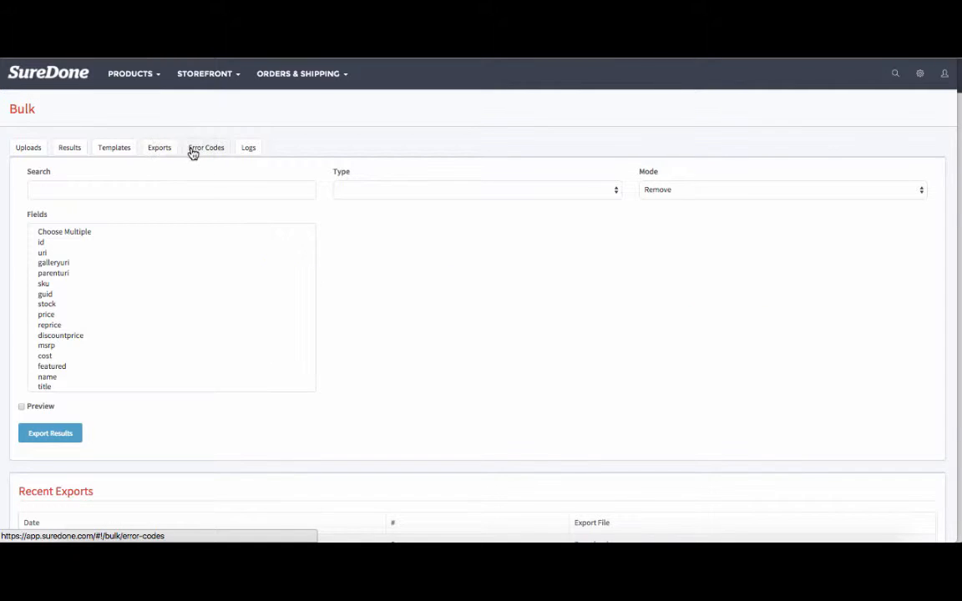
{"action": "left_click", "coordinate": [190, 151]}
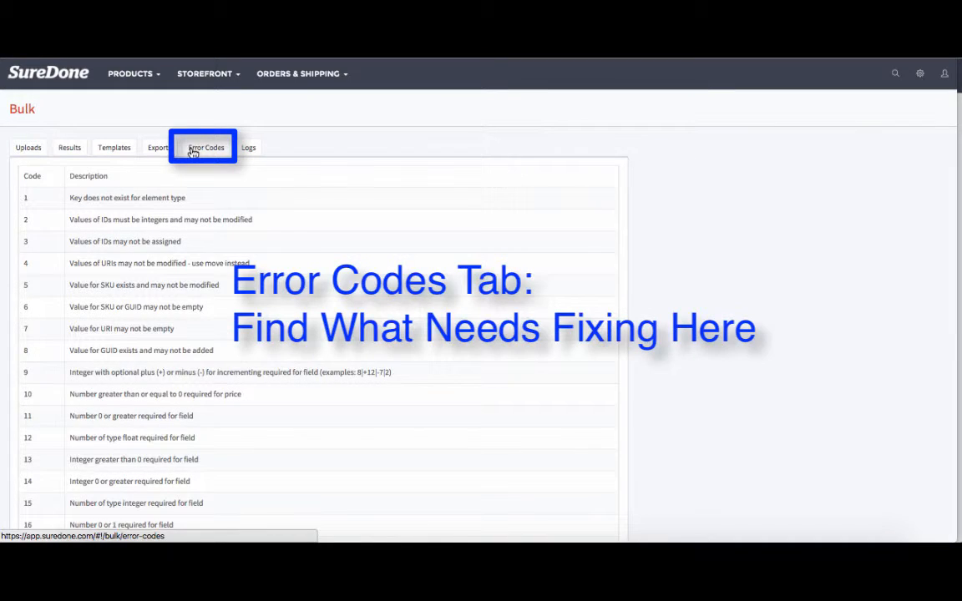
{"action": "left_click", "coordinate": [248, 148]}
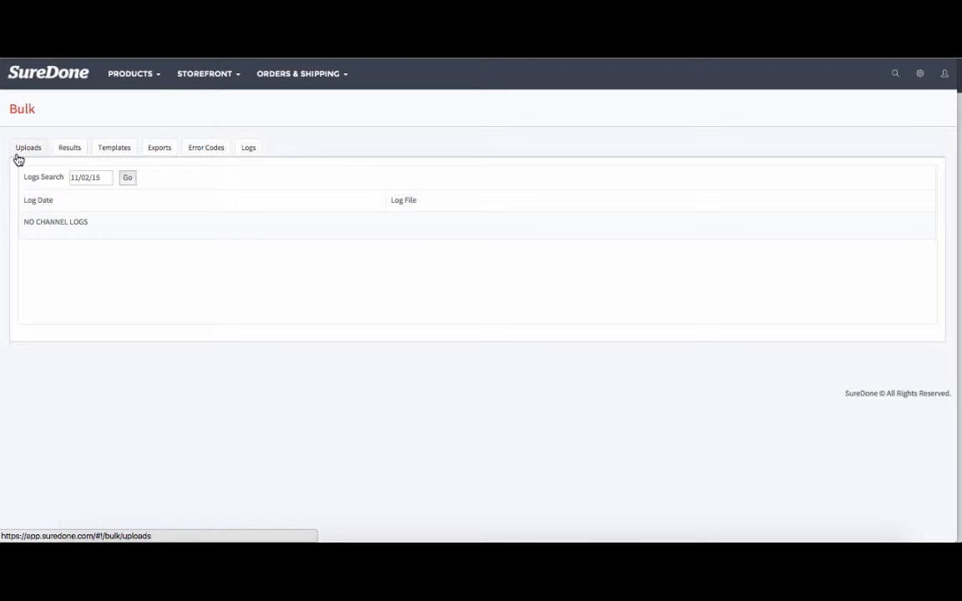
Set up a bulk export with the search title:iphone stock:<=10, type Products and mode Include.
{"action": "left_click", "coordinate": [159, 148]}
{"action": "type", "text": "title:iphone"}
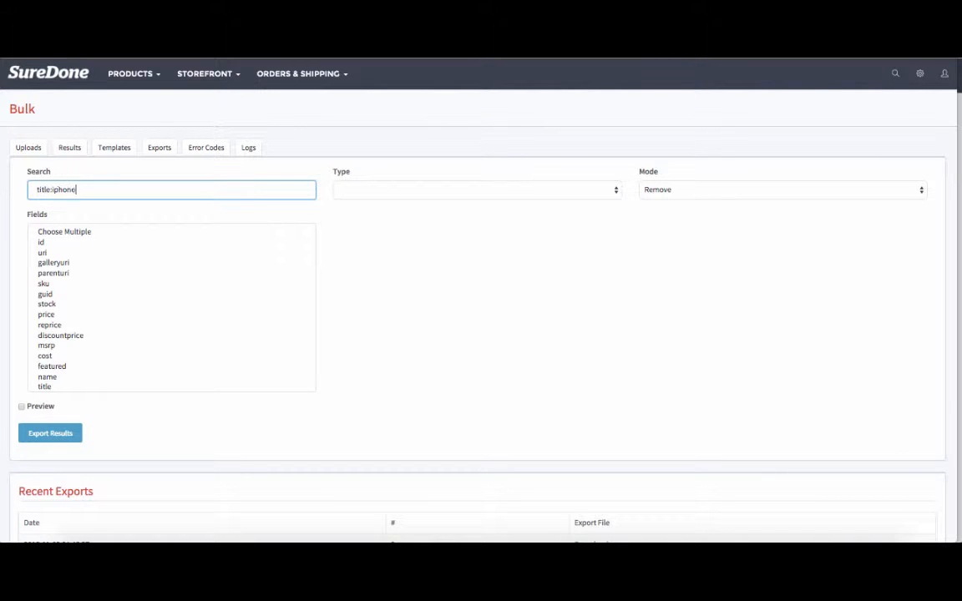
{"action": "type", "text": " stock:<=10"}
{"action": "left_click", "coordinate": [351, 192]}
{"action": "left_click", "coordinate": [376, 206]}
{"action": "left_click", "coordinate": [649, 191]}
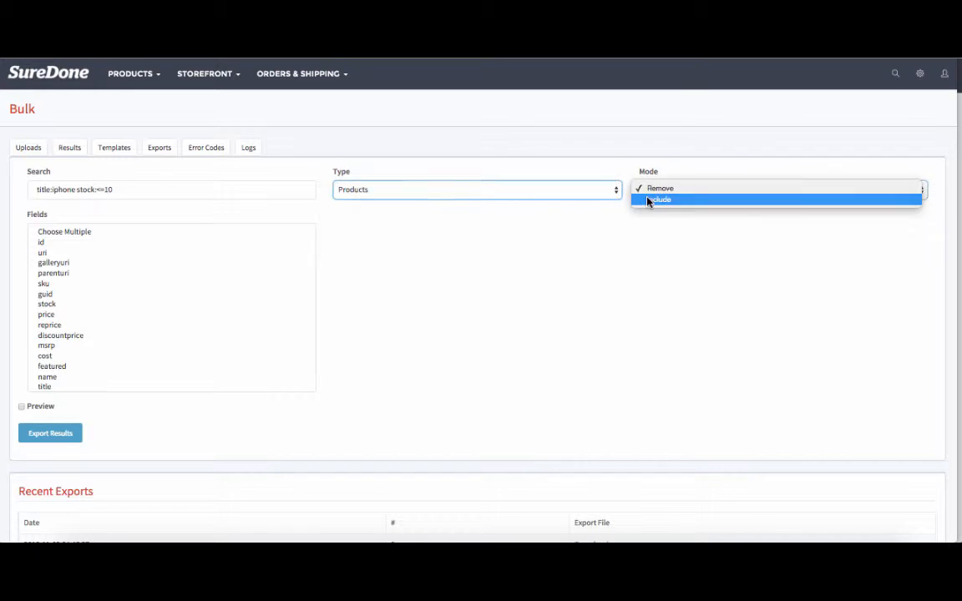
{"action": "left_click", "coordinate": [650, 201]}
Select the guid, stock, price and title fields and export the results.
{"action": "left_click", "coordinate": [54, 295]}
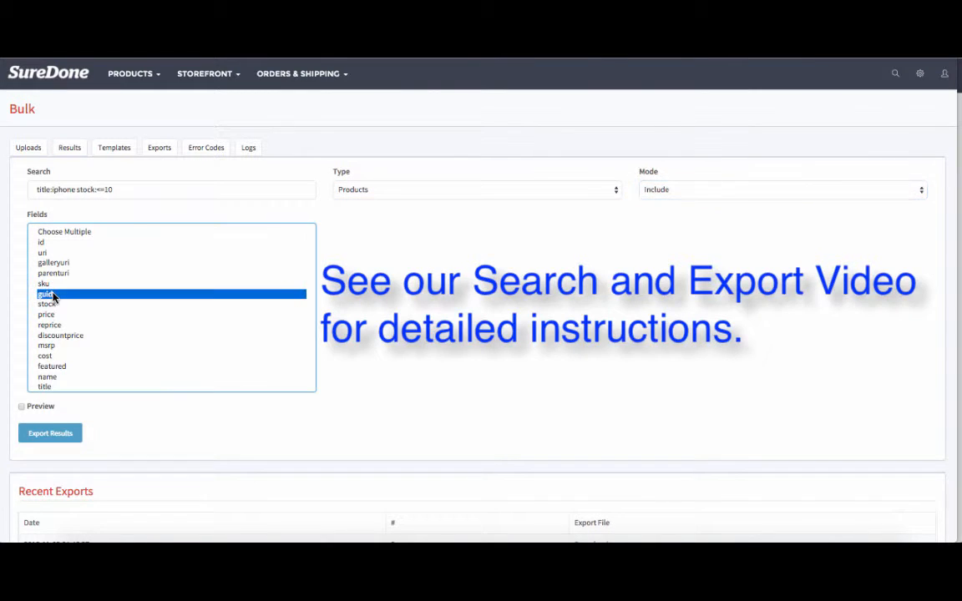
{"action": "left_click", "coordinate": [52, 316], "text": "shift"}
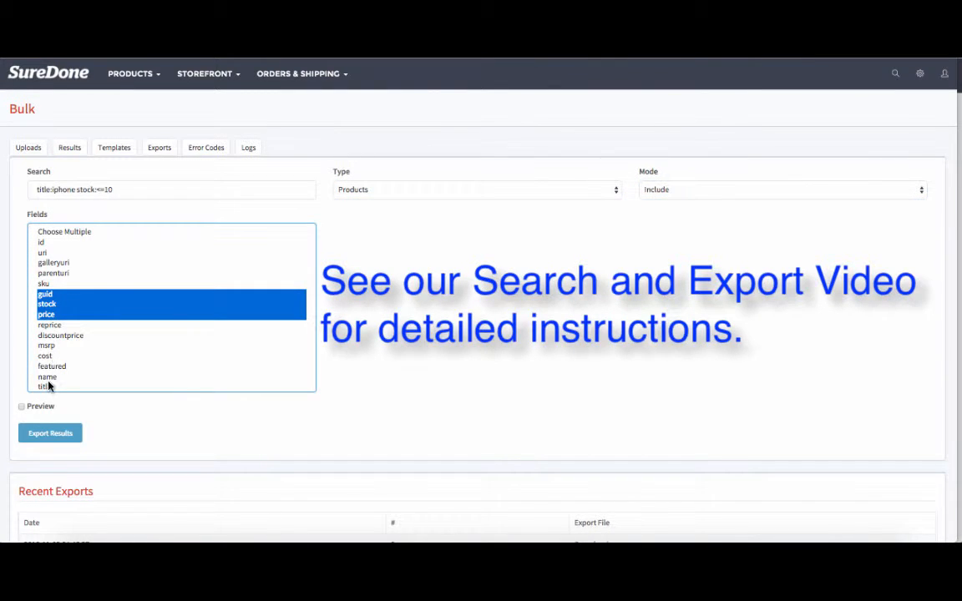
{"action": "left_click", "coordinate": [48, 386], "text": "ctrl"}
{"action": "left_click", "coordinate": [43, 434]}
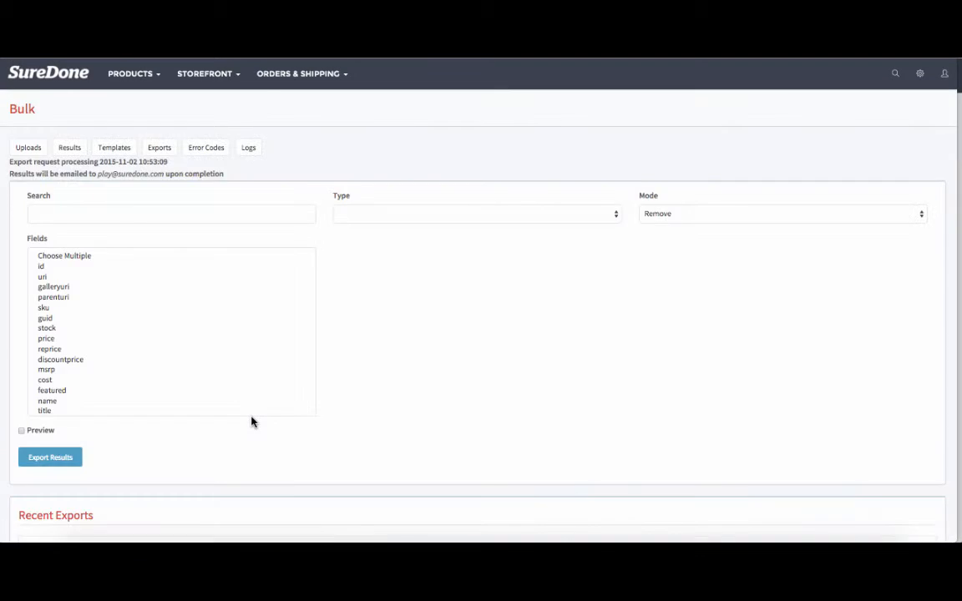
Download the newest recent export, open it in Excel, and check its field headers and guid entries.
{"action": "scroll", "coordinate": [251, 422], "scroll_direction": "down", "scroll_amount": 5}
{"action": "left_click", "coordinate": [598, 345]}
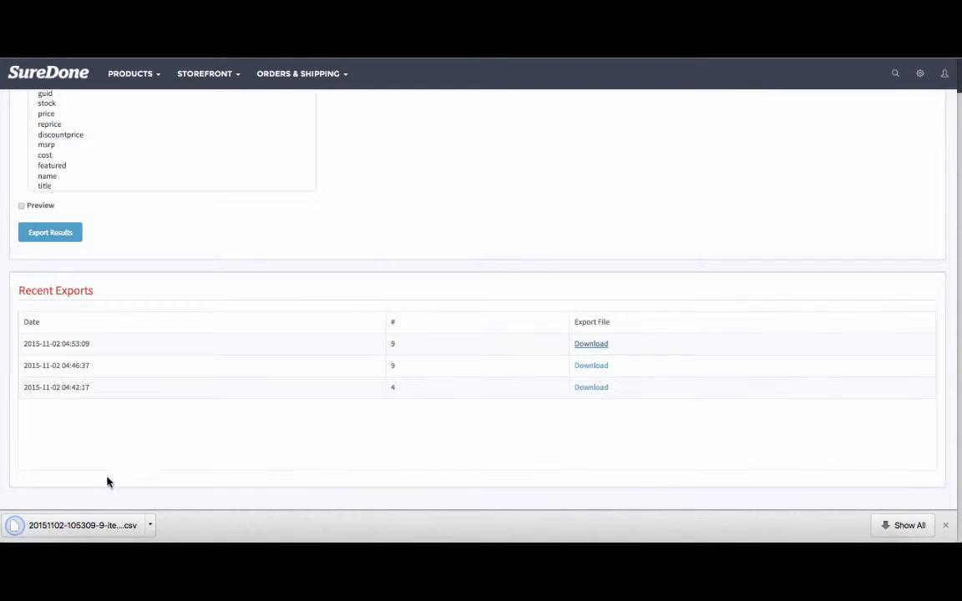
{"action": "left_click", "coordinate": [88, 526]}
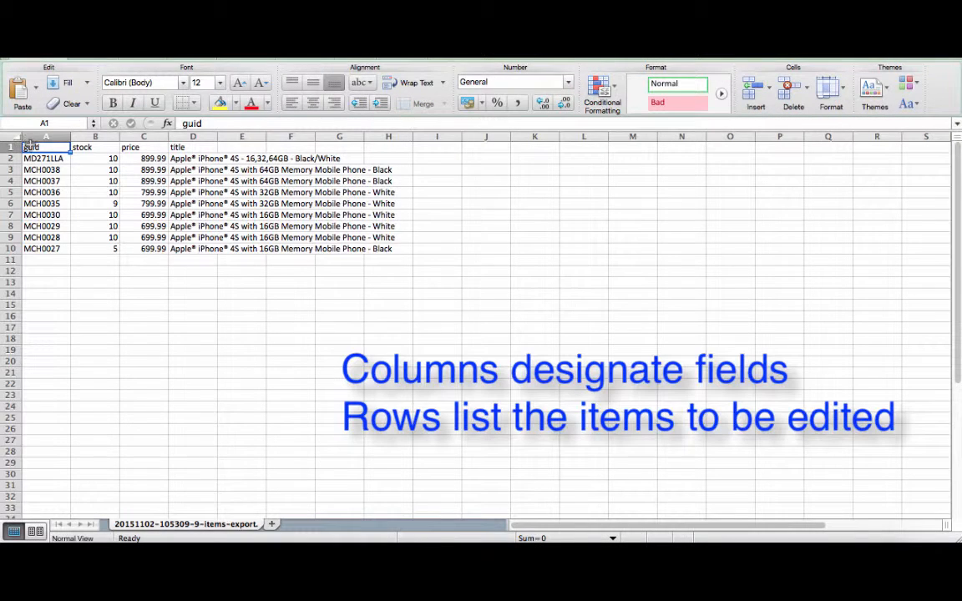
{"action": "left_click_drag", "start_coordinate": [31, 147], "coordinate": [210, 147]}
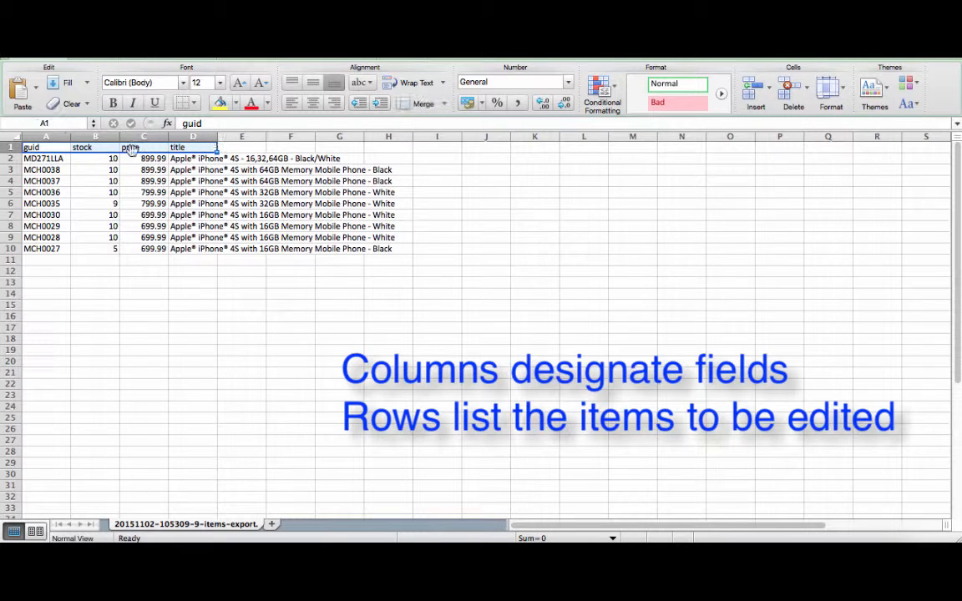
{"action": "left_click_drag", "start_coordinate": [37, 158], "coordinate": [30, 249]}
Insert an empty column before the guid column and enter the header action in A1.
{"action": "left_click", "coordinate": [46, 136]}
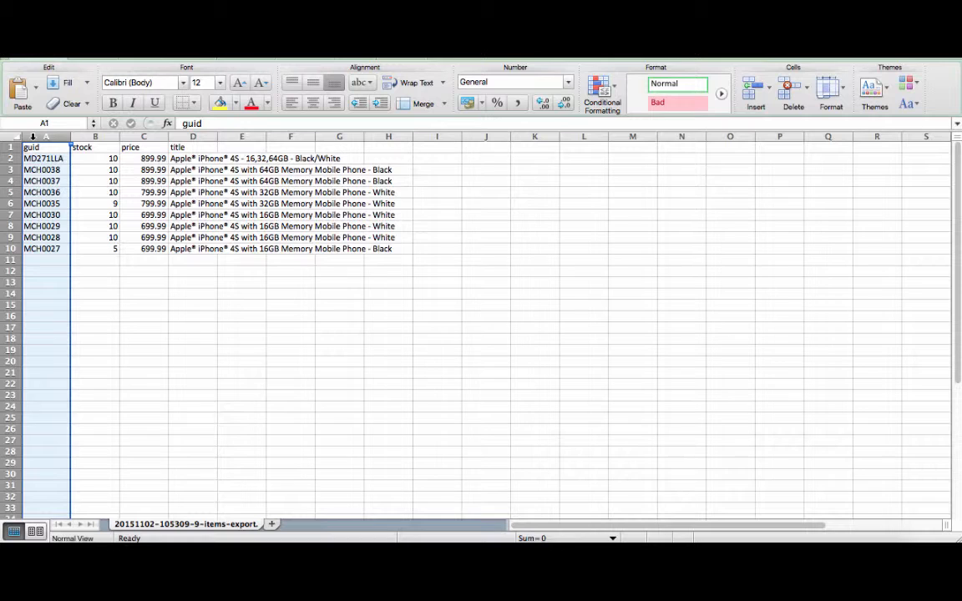
{"action": "left_click", "coordinate": [756, 98]}
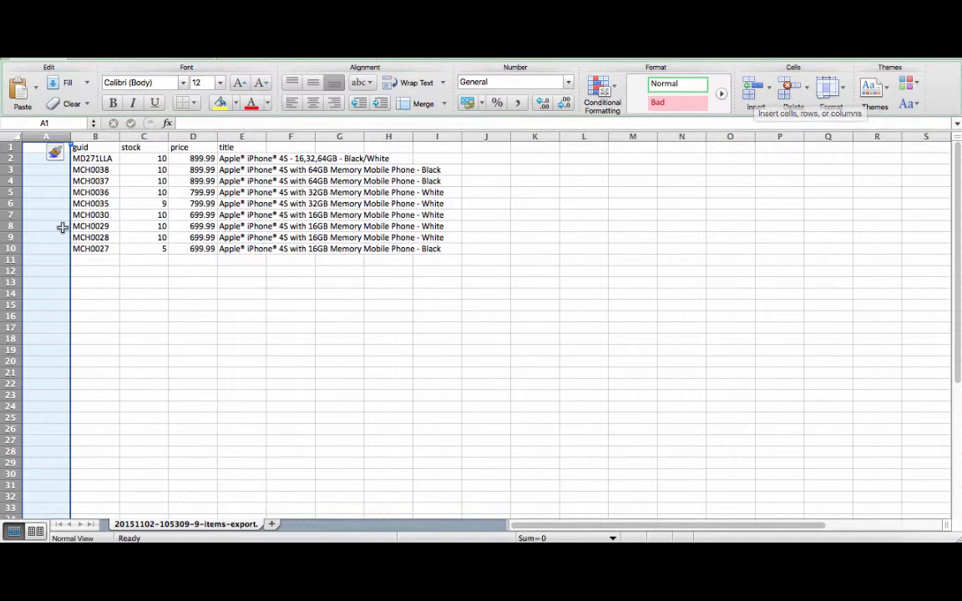
{"action": "left_click", "coordinate": [33, 226]}
{"action": "left_click", "coordinate": [38, 146]}
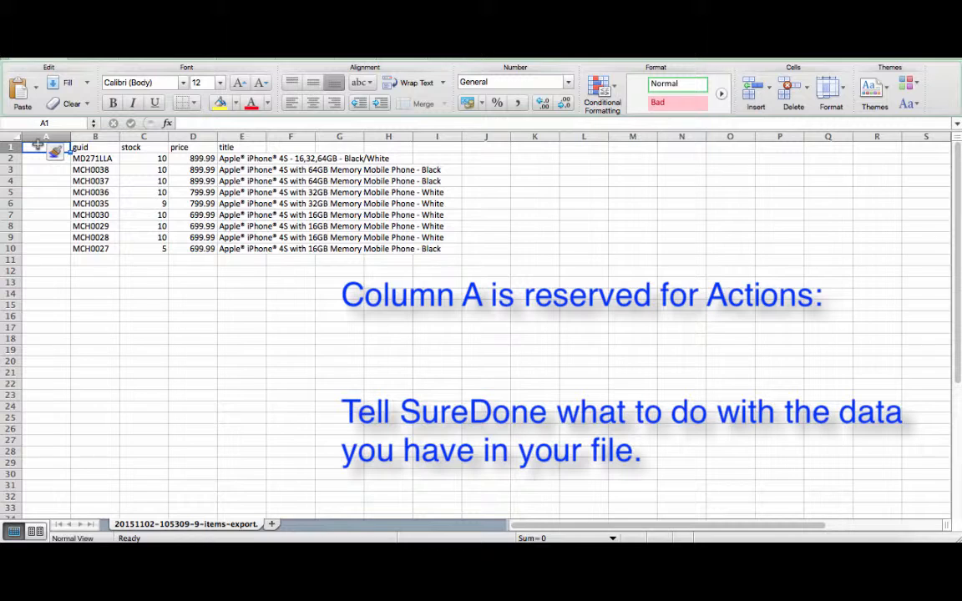
{"action": "type", "text": "action"}
{"action": "key", "text": "Return"}
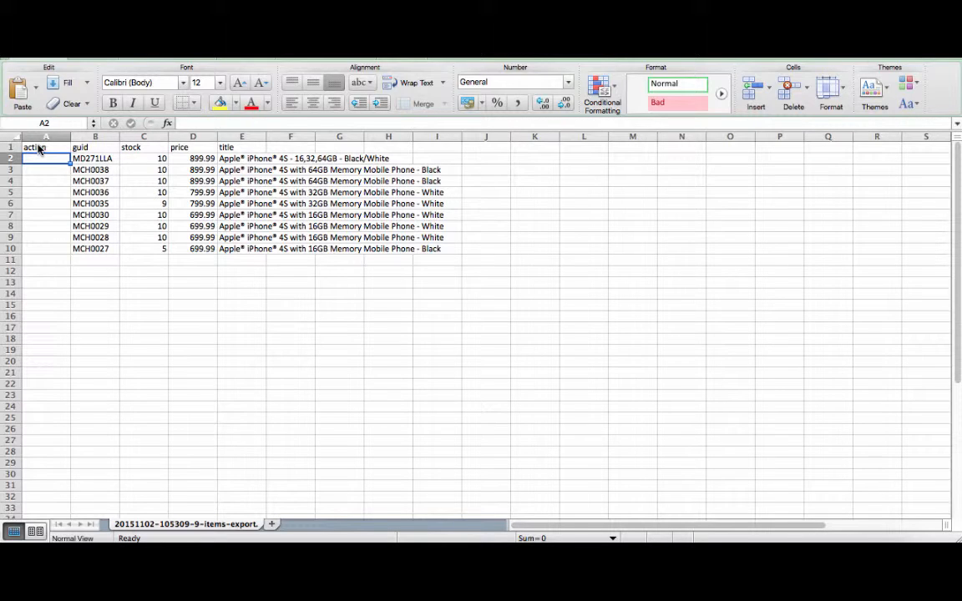
Change the header in A1 to action=edit so the same action applies to every row.
{"action": "left_click", "coordinate": [48, 146]}
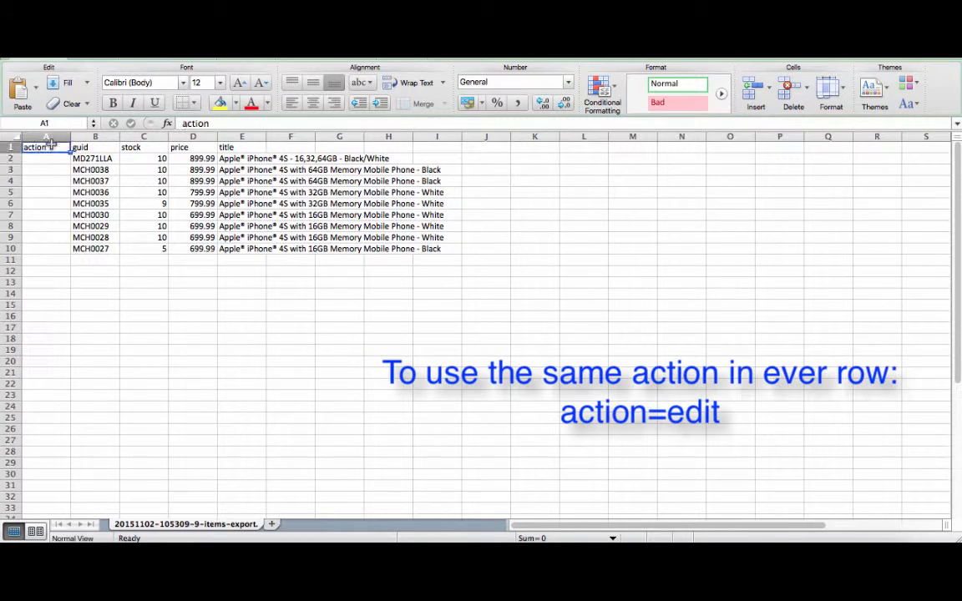
{"action": "type", "text": "=edit"}
{"action": "key", "text": "Return"}
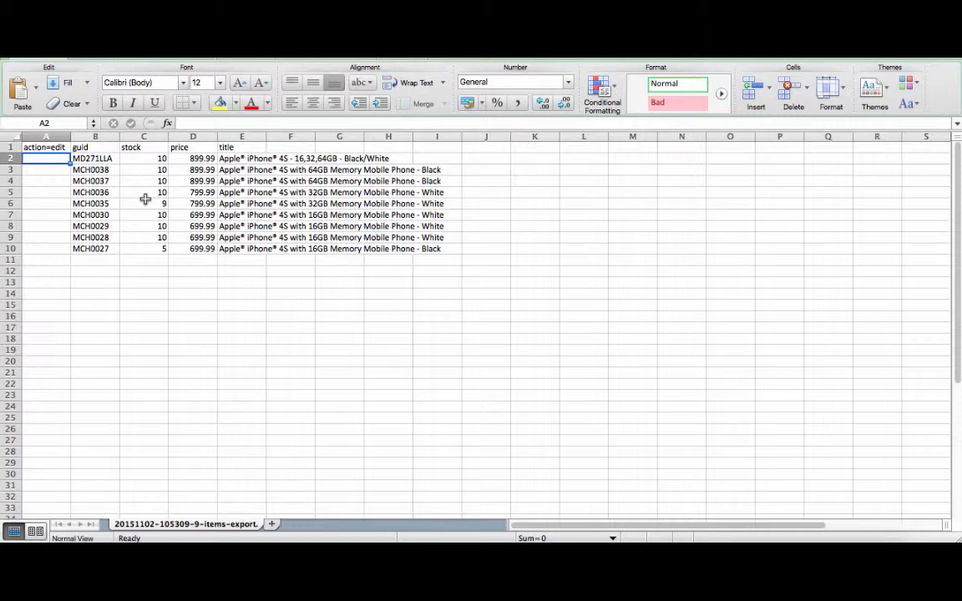
Set the stock of every listed item to 100 and insert an empty column between price and title.
{"action": "left_click", "coordinate": [148, 158]}
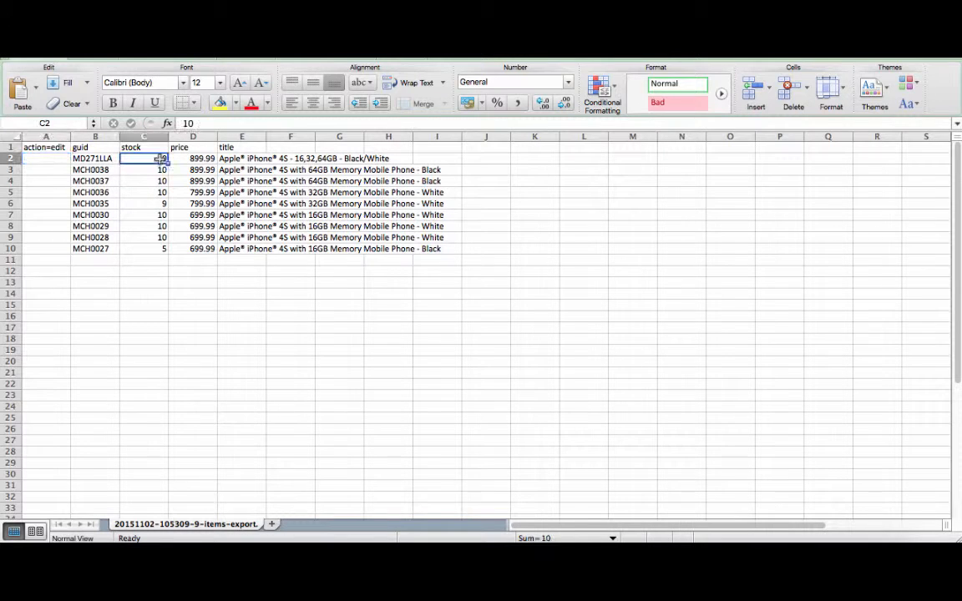
{"action": "left_click", "coordinate": [202, 124]}
{"action": "type", "text": "0"}
{"action": "key", "text": "Return"}
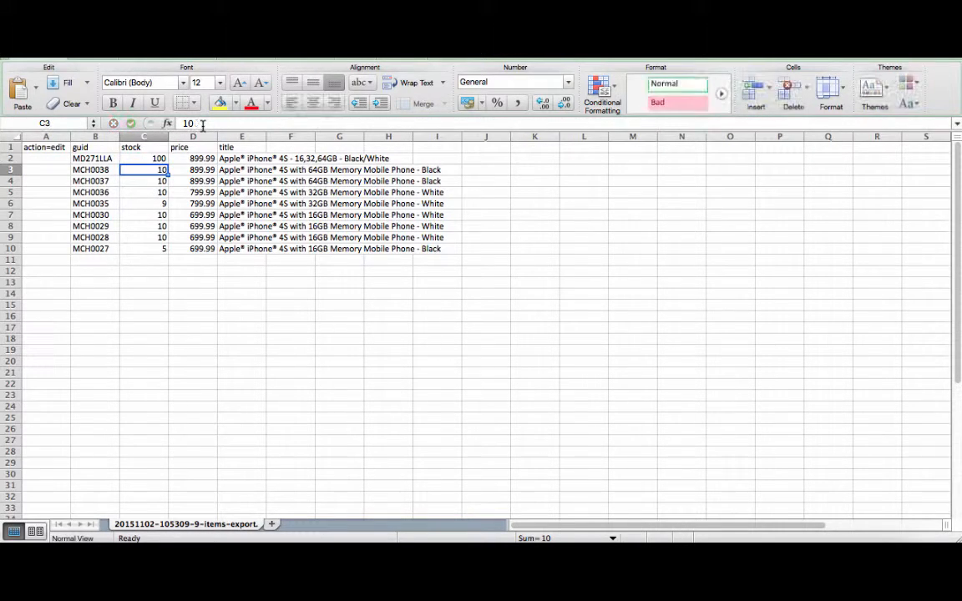
{"action": "left_click", "coordinate": [202, 123]}
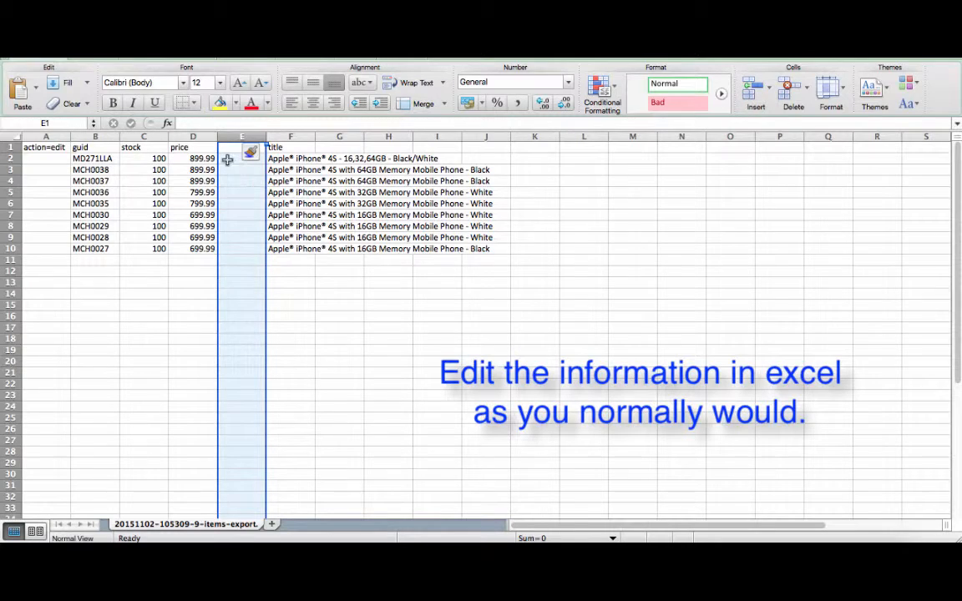
Calculate prices raised by 10% in E2:E10 with =D2+(D2*0.1) and replace the price column's values with the results.
{"action": "left_click", "coordinate": [226, 159]}
{"action": "type", "text": "=D2+"}
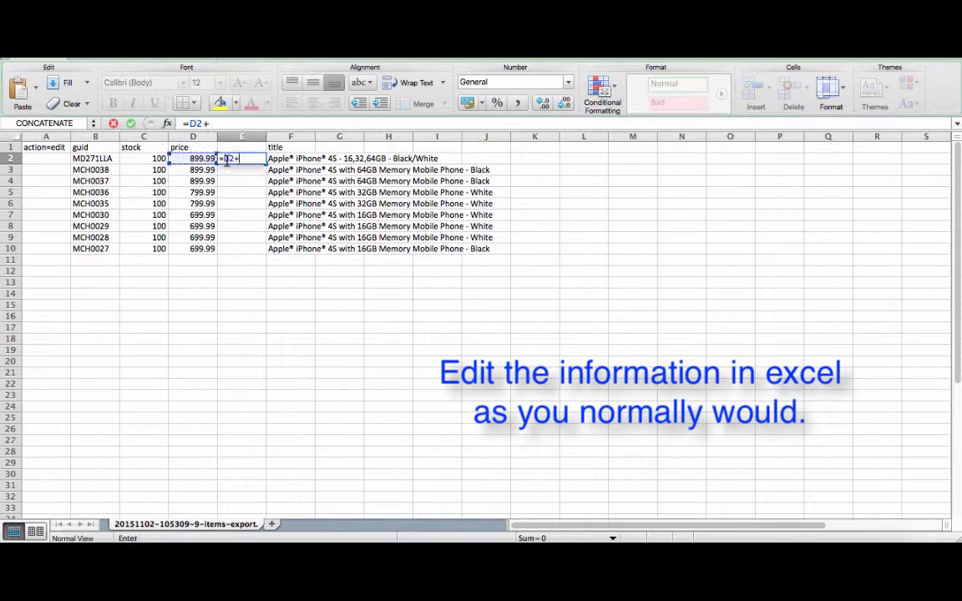
{"action": "type", "text": "(D2*0.1)"}
{"action": "key", "text": "Return"}
{"action": "left_click", "coordinate": [227, 158]}
{"action": "key", "text": "super+c"}
{"action": "left_click_drag", "start_coordinate": [229, 169], "coordinate": [227, 246]}
{"action": "key", "text": "super+v"}
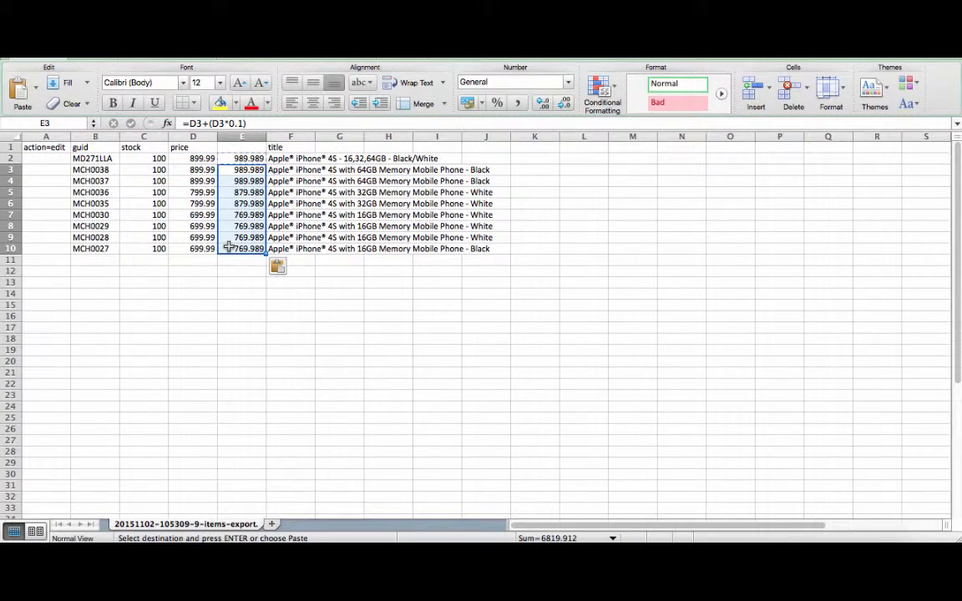
{"action": "left_click_drag", "start_coordinate": [240, 159], "coordinate": [241, 237]}
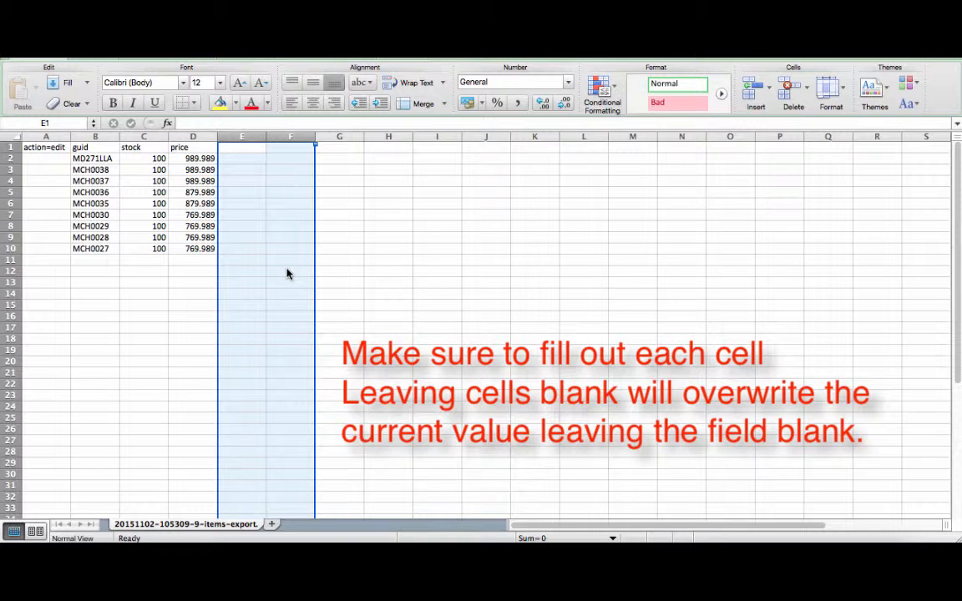
Save the sheet as updatestockprice.csv and upload it in SureDone's bulk uploads with Skip All Channels enabled.
{"action": "left_click", "coordinate": [86, 58]}
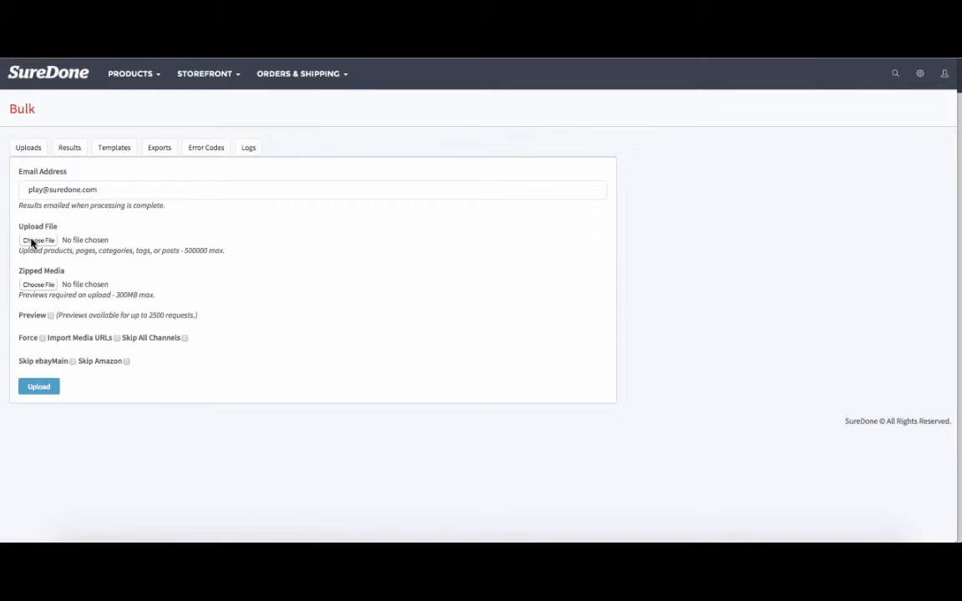
{"action": "left_click", "coordinate": [33, 240]}
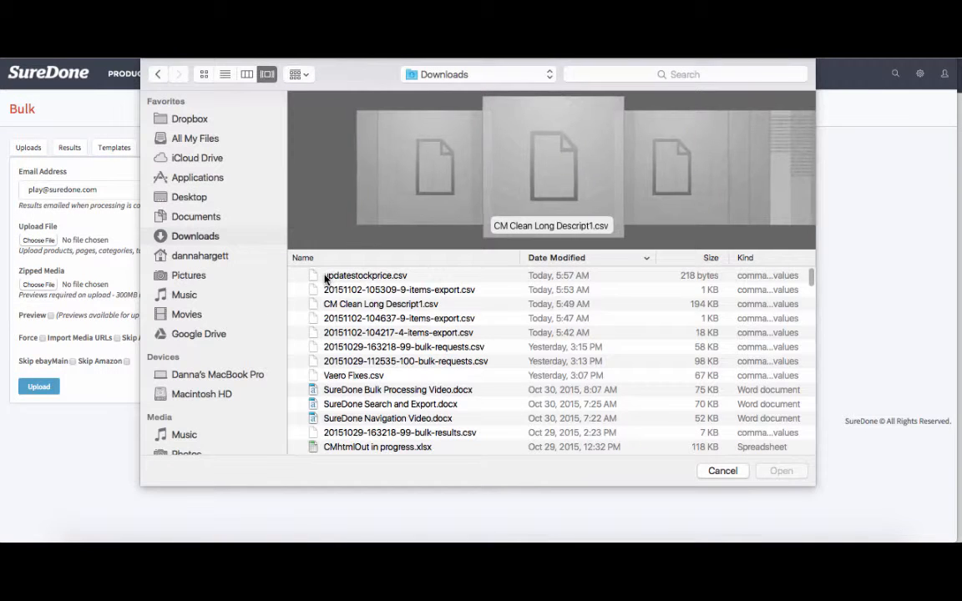
{"action": "left_click", "coordinate": [327, 276]}
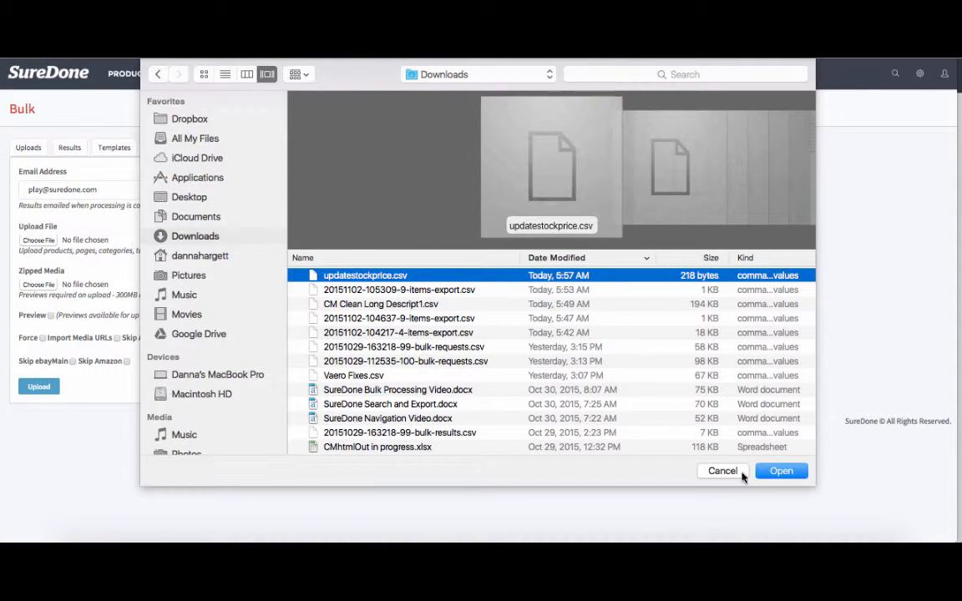
{"action": "left_click", "coordinate": [774, 472]}
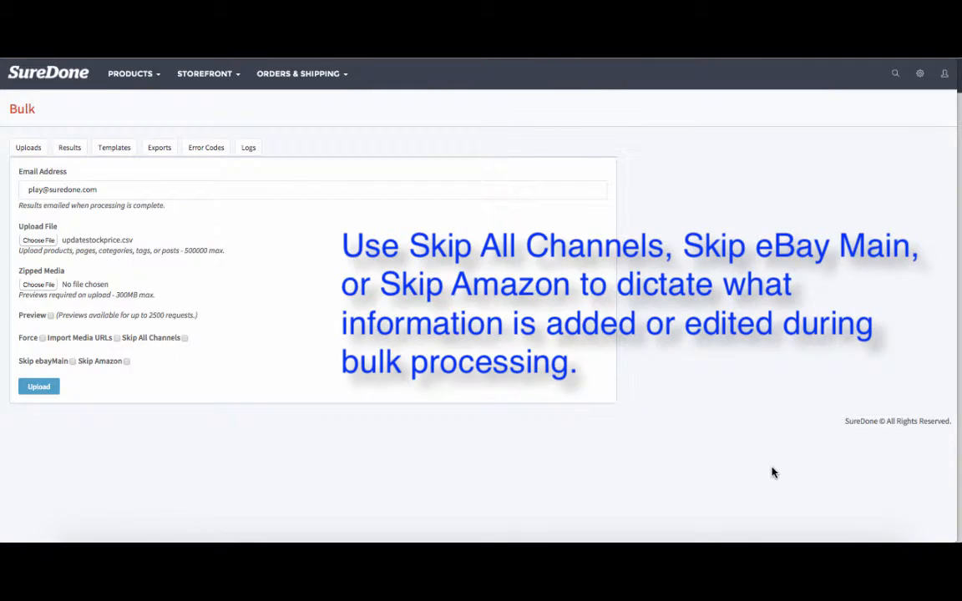
{"action": "left_click", "coordinate": [185, 338]}
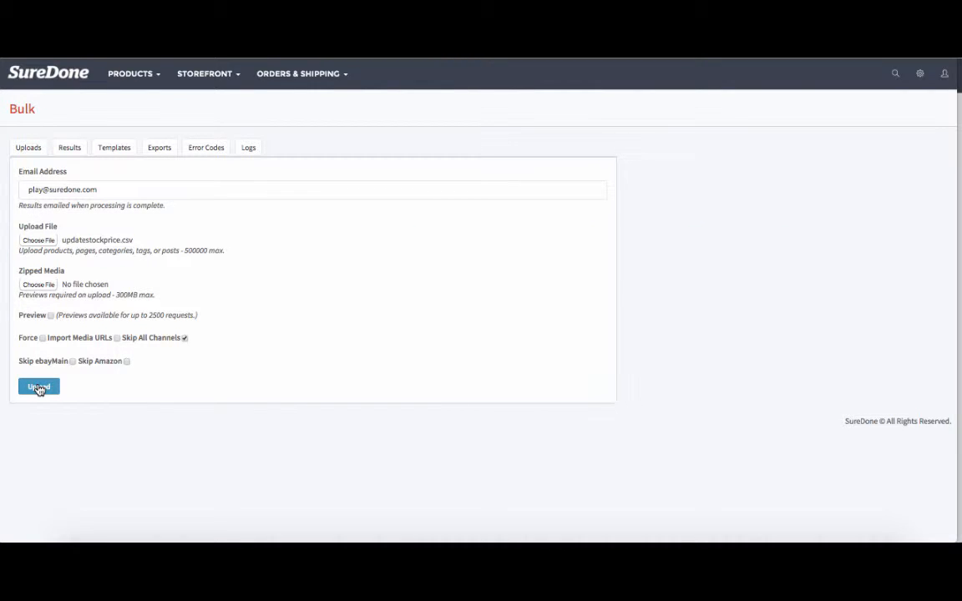
{"action": "left_click", "coordinate": [38, 387]}
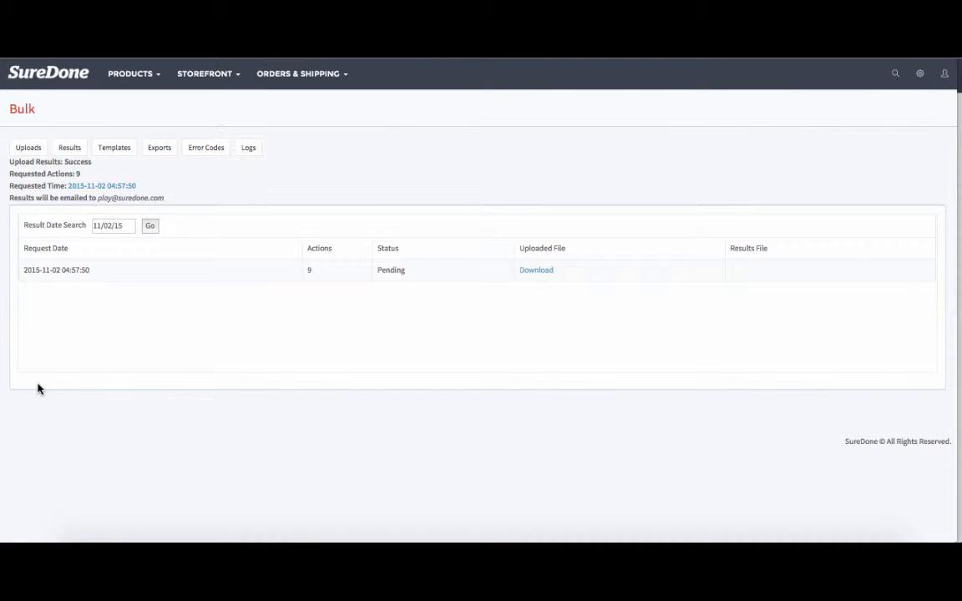
Reload the bulk results, open the upload's results file in Excel and examine its Result column.
{"action": "left_click", "coordinate": [53, 56]}
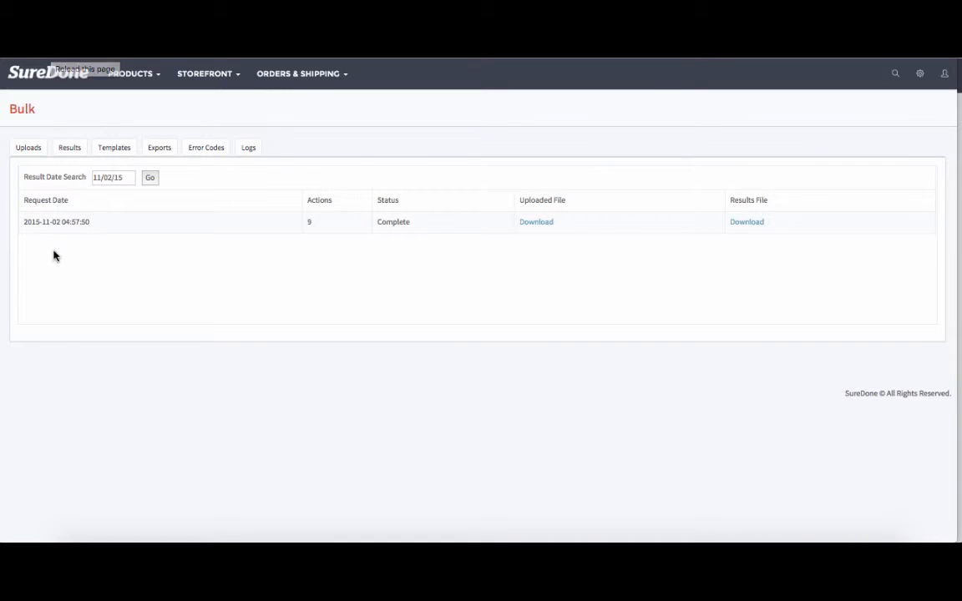
{"action": "left_click", "coordinate": [741, 224]}
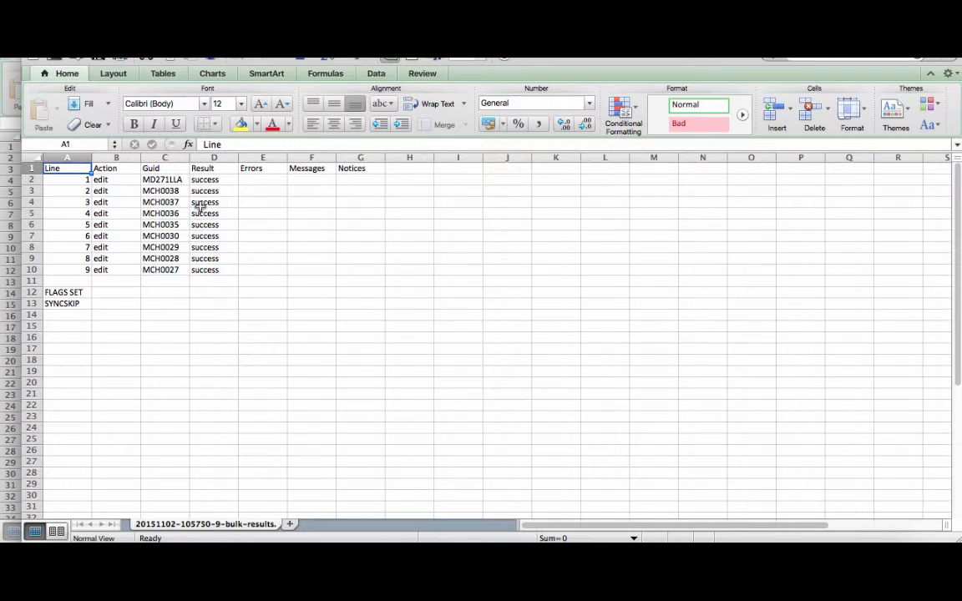
{"action": "left_click", "coordinate": [206, 157]}
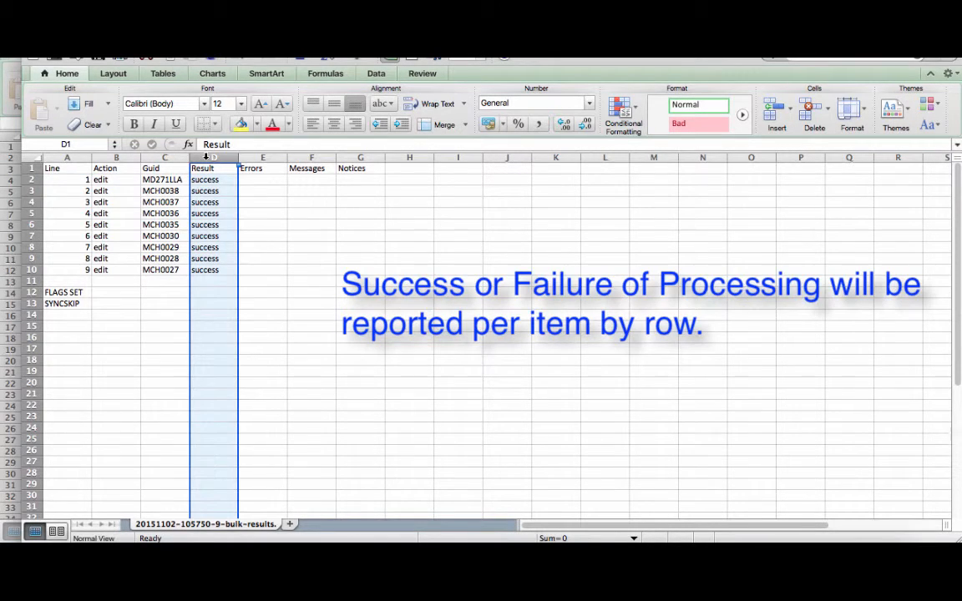